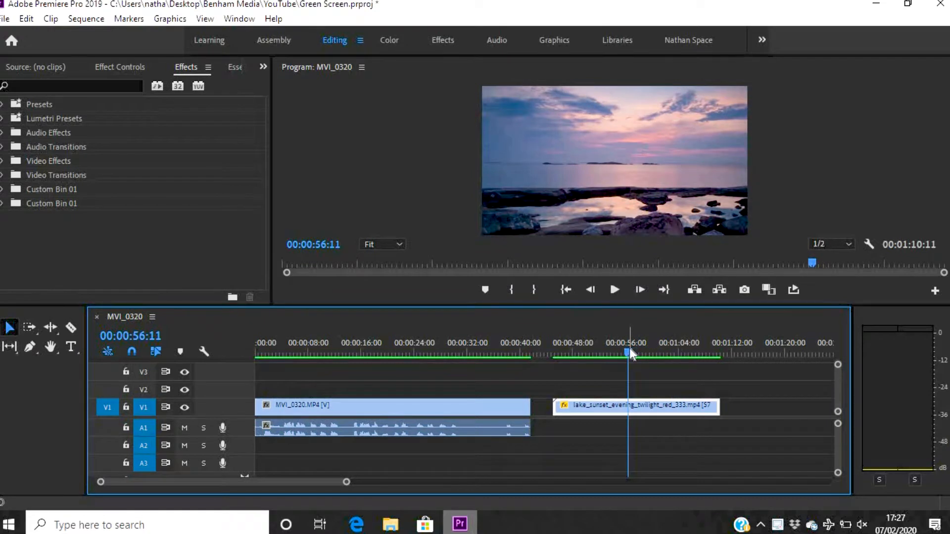
Scrub between the green screen clip and the sunset clip in the timeline to compare the footage
{"action": "left_click_drag", "start_coordinate": [551, 357], "coordinate": [468, 352]}
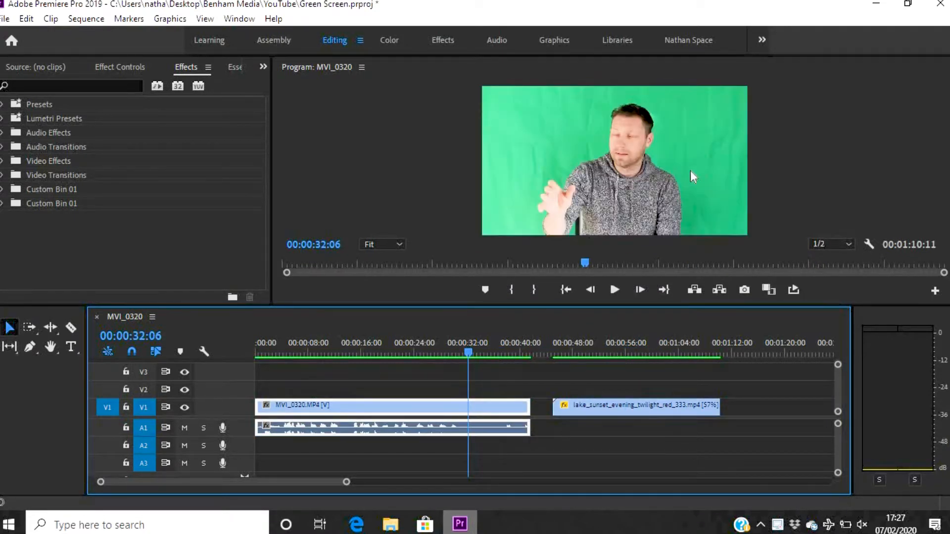
{"action": "left_click", "coordinate": [625, 352]}
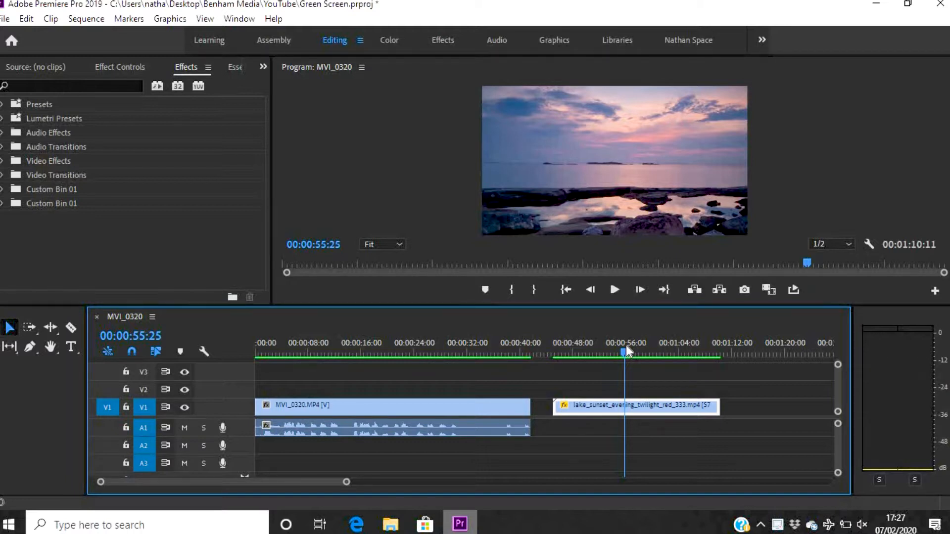
{"action": "left_click", "coordinate": [605, 351]}
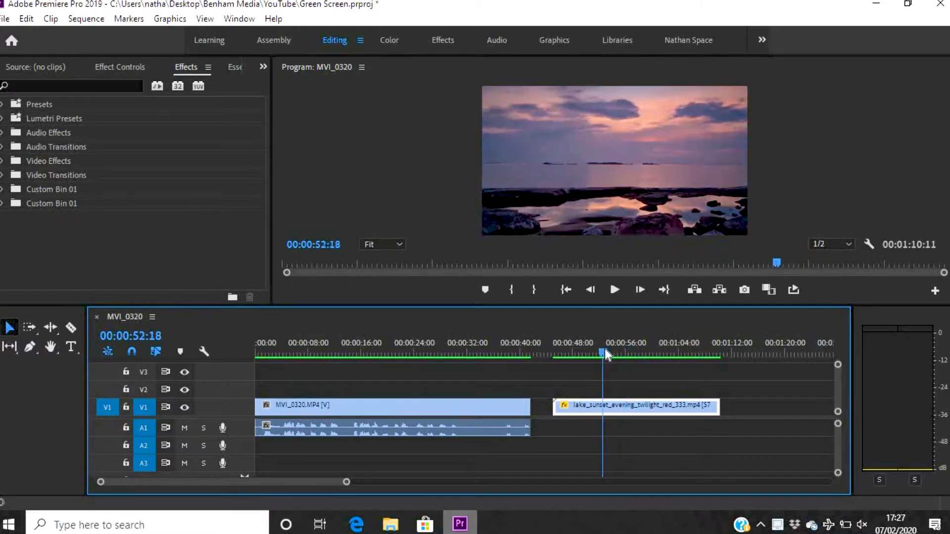
{"action": "left_click_drag", "start_coordinate": [595, 352], "coordinate": [637, 355]}
{"action": "left_click_drag", "start_coordinate": [522, 371], "coordinate": [429, 378]}
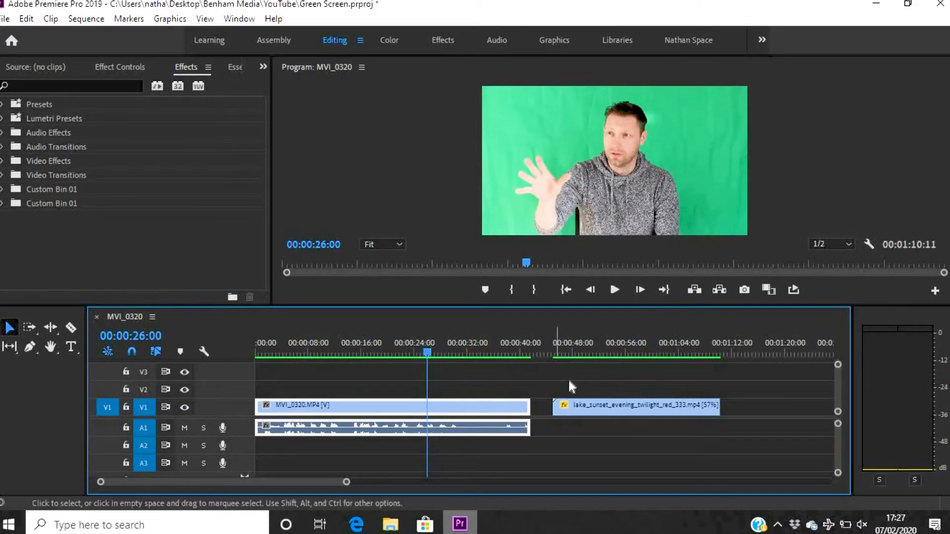
Place the sunset clip on V2 flush with the end of MVI_0320.MP4, and split MVI_0320.MP4 at the sunset clip's start, 00:00:16:14
{"action": "left_click_drag", "start_coordinate": [635, 405], "coordinate": [440, 397]}
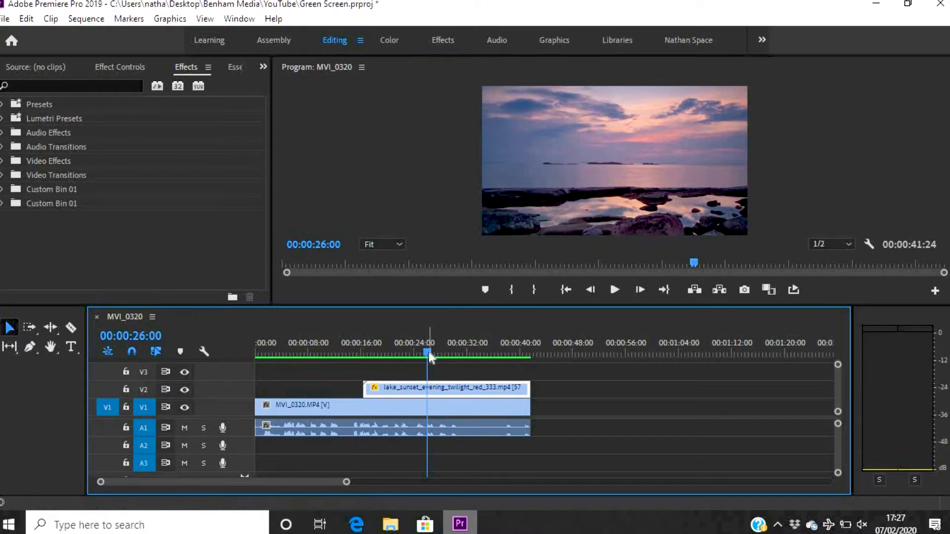
{"action": "left_click_drag", "start_coordinate": [429, 352], "coordinate": [364, 352]}
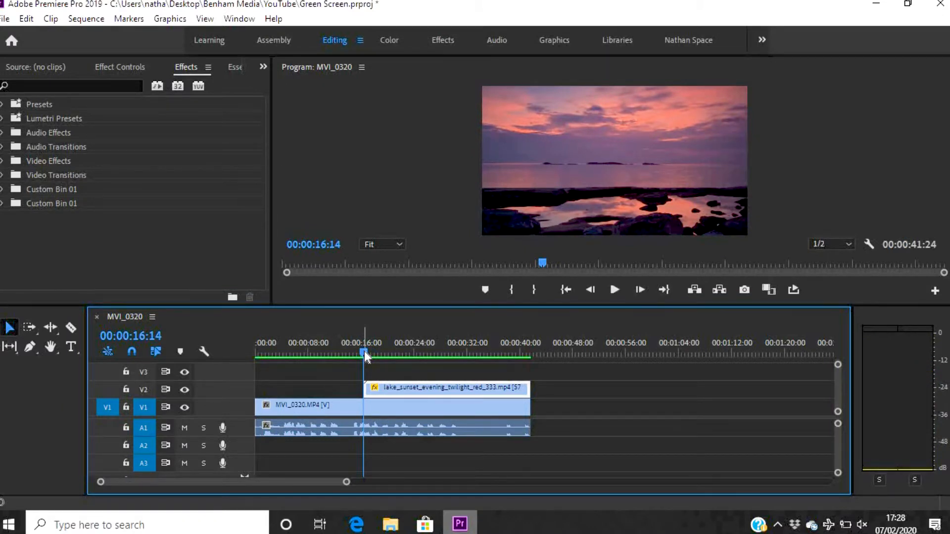
{"action": "key", "text": "c"}
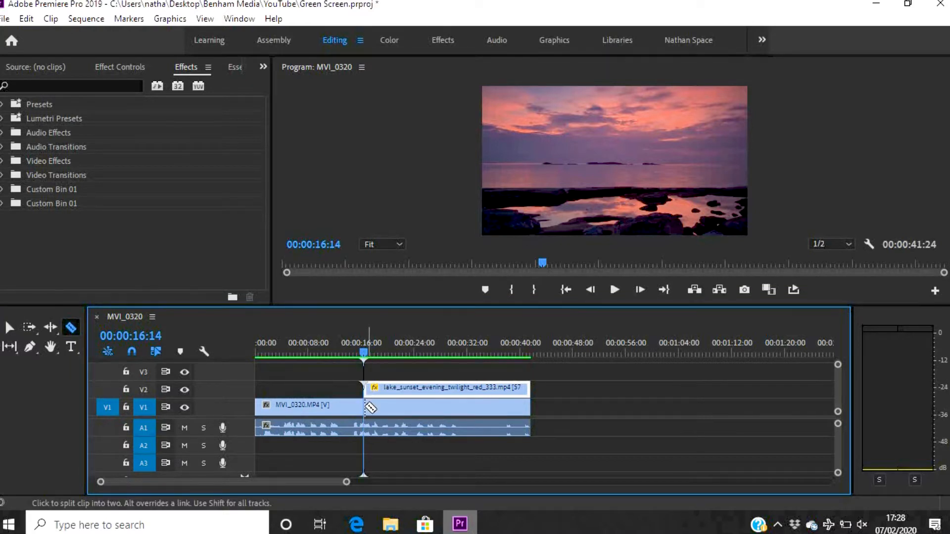
{"action": "left_click", "coordinate": [366, 406]}
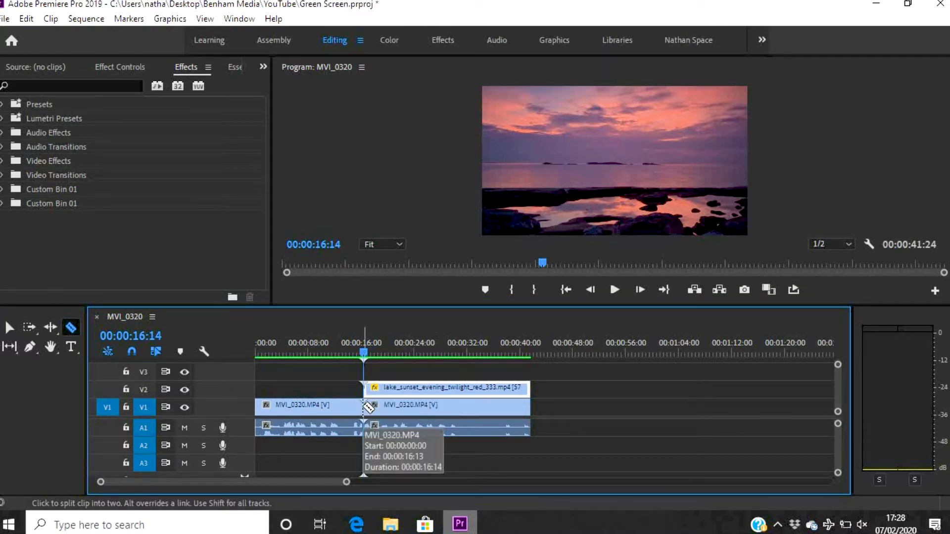
{"action": "key", "text": "v"}
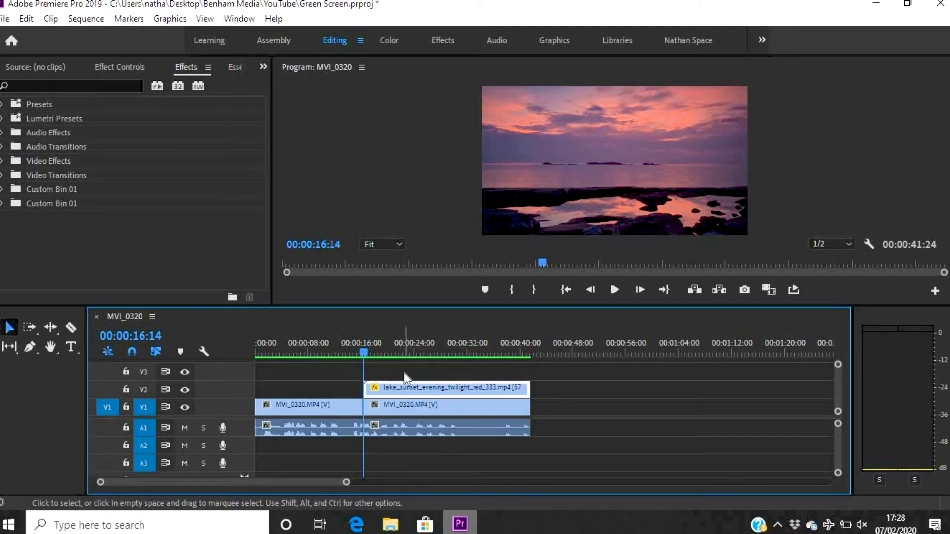
Swap the overlapping clips so the second MVI_0320.MP4 segment sits on V2 and the sunset clip lies directly beneath it on V1
{"action": "left_click_drag", "start_coordinate": [408, 387], "coordinate": [580, 399]}
{"action": "left_click_drag", "start_coordinate": [459, 410], "coordinate": [459, 388]}
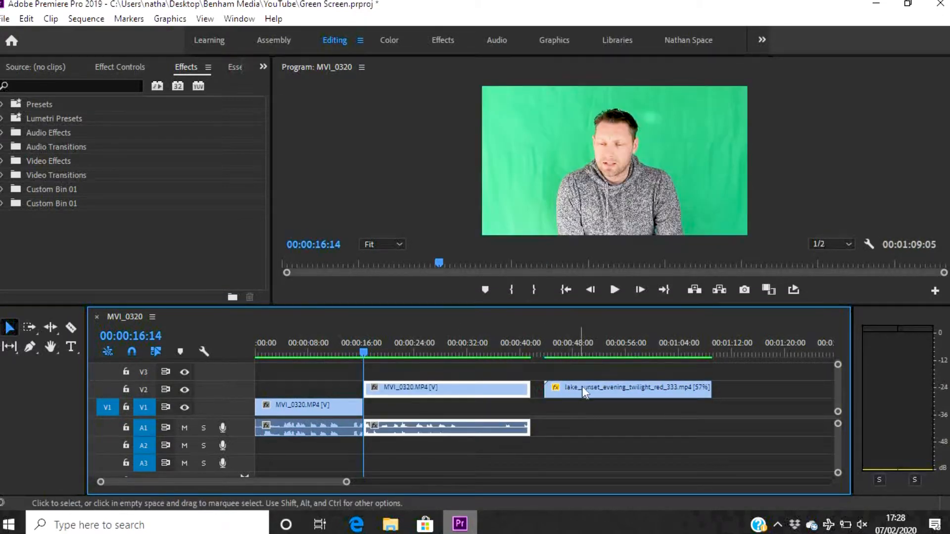
{"action": "left_click", "coordinate": [569, 401]}
{"action": "left_click_drag", "start_coordinate": [570, 390], "coordinate": [400, 417]}
Find the Ultra Key effect with the search term "ult" and apply it to the green screen segment on V2
{"action": "left_click_drag", "start_coordinate": [363, 351], "coordinate": [400, 352]}
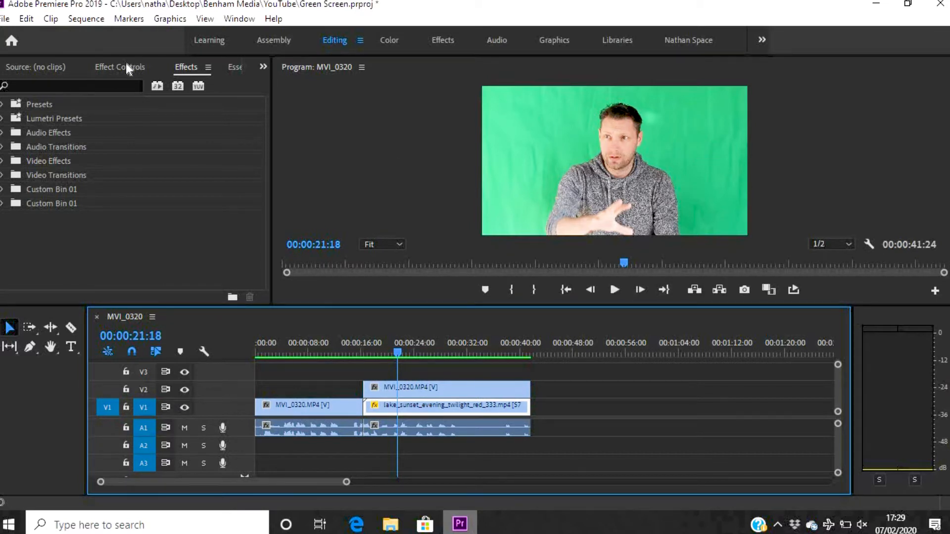
{"action": "left_click", "coordinate": [85, 86]}
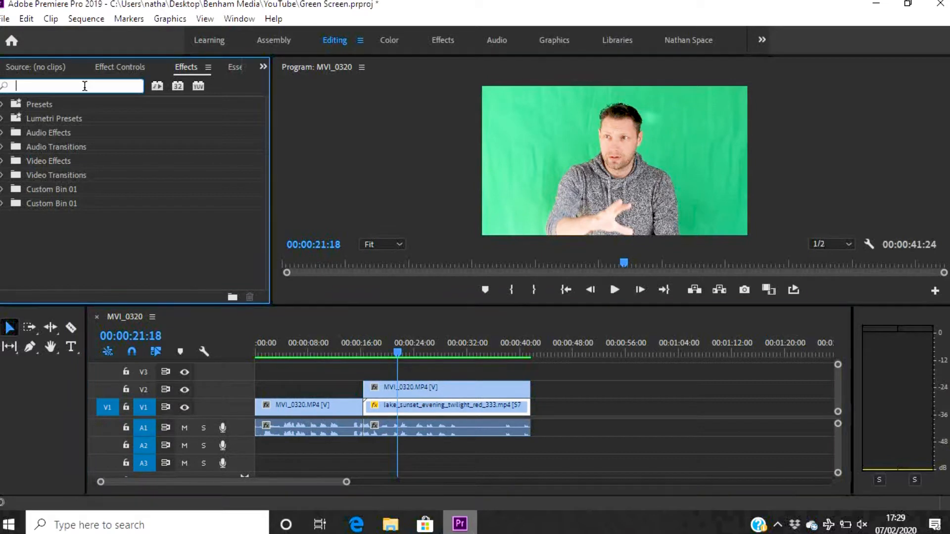
{"action": "type", "text": "ult"}
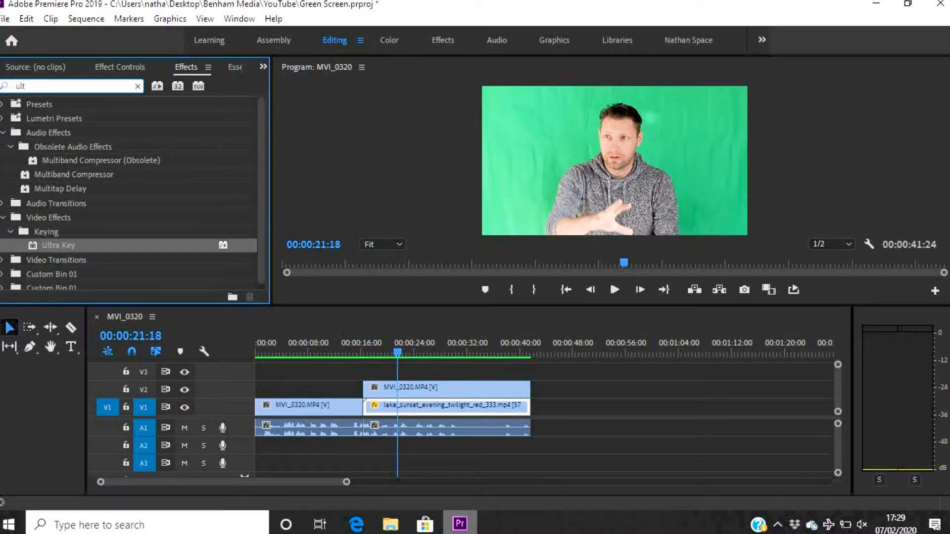
{"action": "left_click_drag", "start_coordinate": [63, 242], "coordinate": [452, 388]}
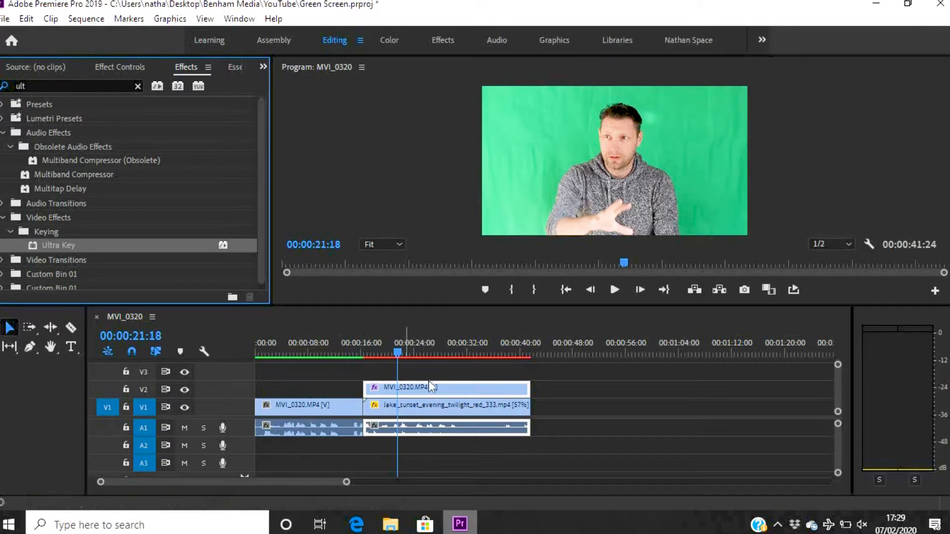
Set the Ultra Key's Key Color on the V2 segment by sampling the green backdrop beside the presenter
{"action": "left_click", "coordinate": [438, 393]}
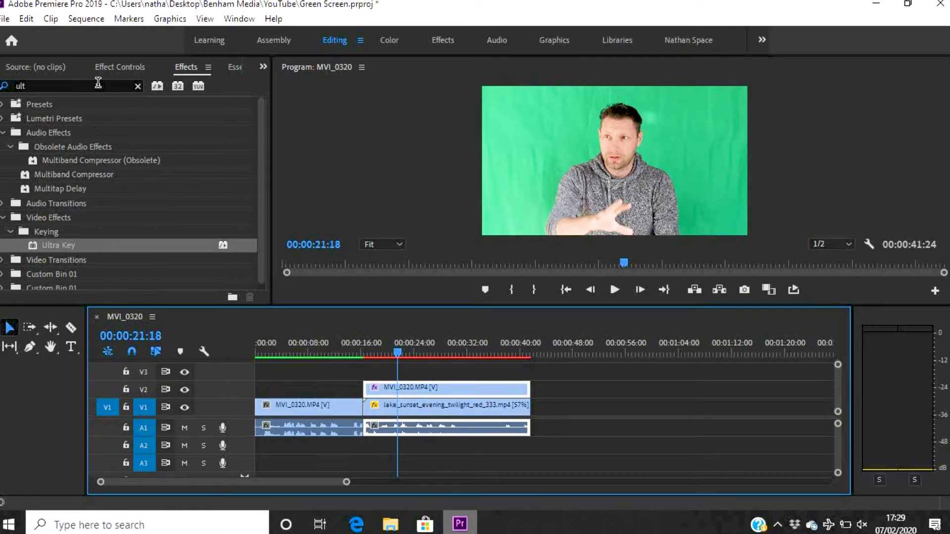
{"action": "left_click", "coordinate": [118, 68]}
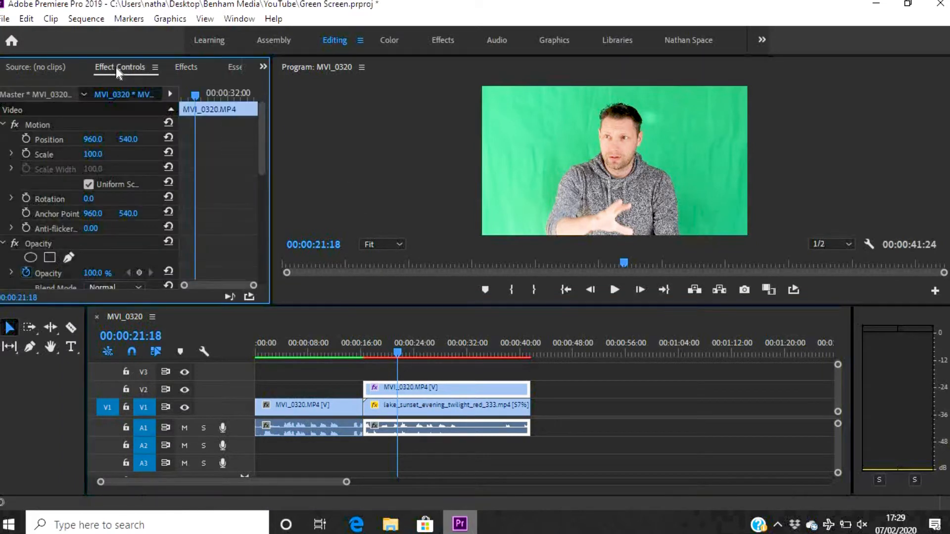
{"action": "left_click_drag", "start_coordinate": [262, 124], "coordinate": [264, 201]}
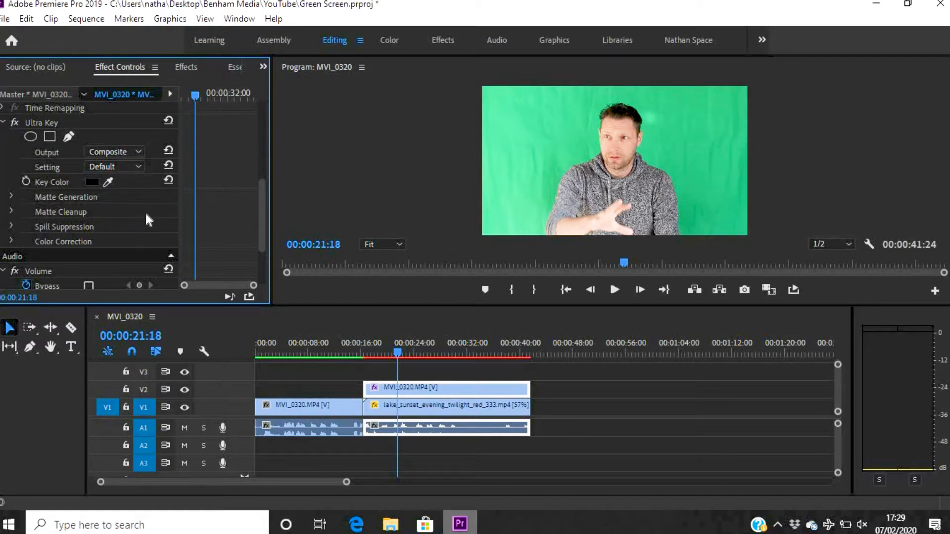
{"action": "left_click", "coordinate": [108, 182]}
{"action": "left_click", "coordinate": [679, 93]}
{"action": "left_click", "coordinate": [699, 135]}
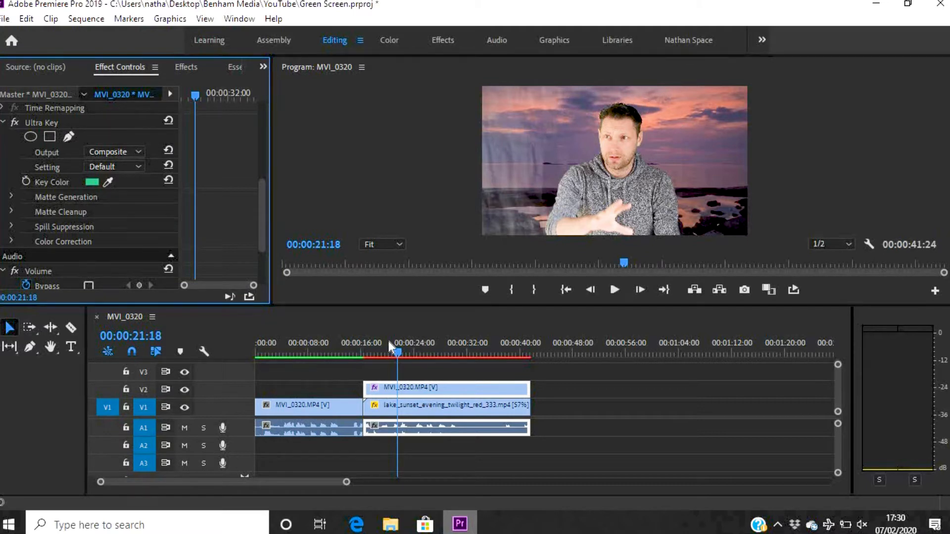
Set the Ultra Key's Matte Generation Highlight to 0 and Shadow to 0 at a frame with the raised hand
{"action": "mouse_move", "coordinate": [397, 352]}
{"action": "left_mouse_down"}
{"action": "mouse_move", "coordinate": [423, 354]}
{"action": "mouse_move", "coordinate": [413, 355]}
{"action": "left_mouse_up"}
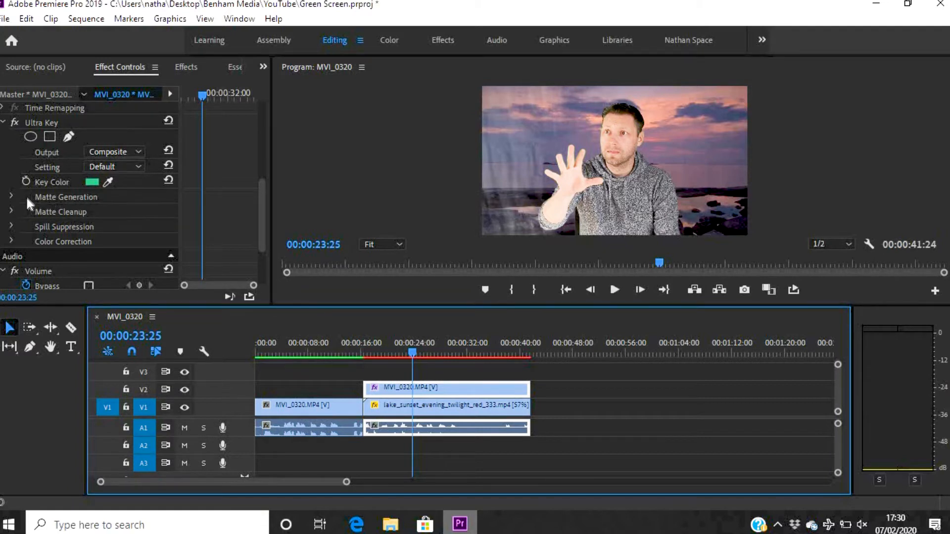
{"action": "left_click", "coordinate": [10, 195]}
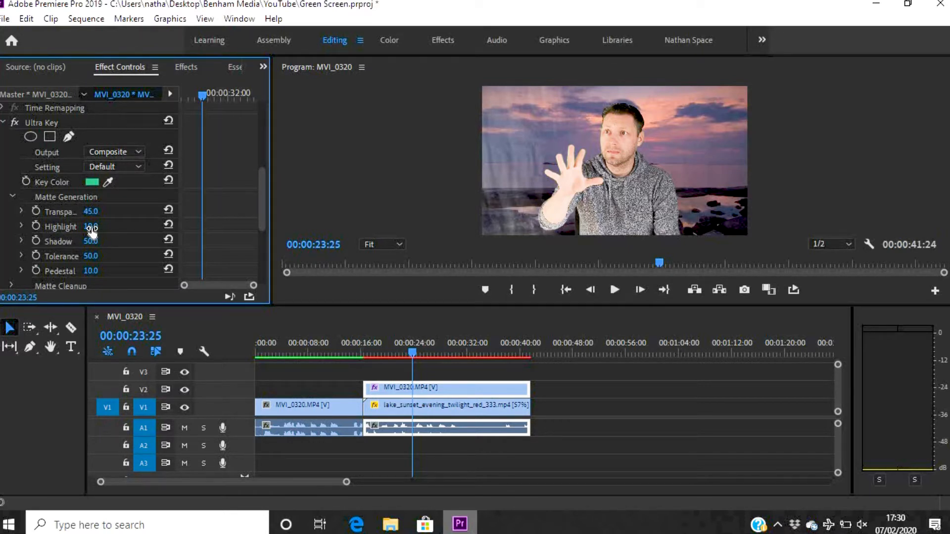
{"action": "left_click_drag", "start_coordinate": [90, 226], "coordinate": [79, 227]}
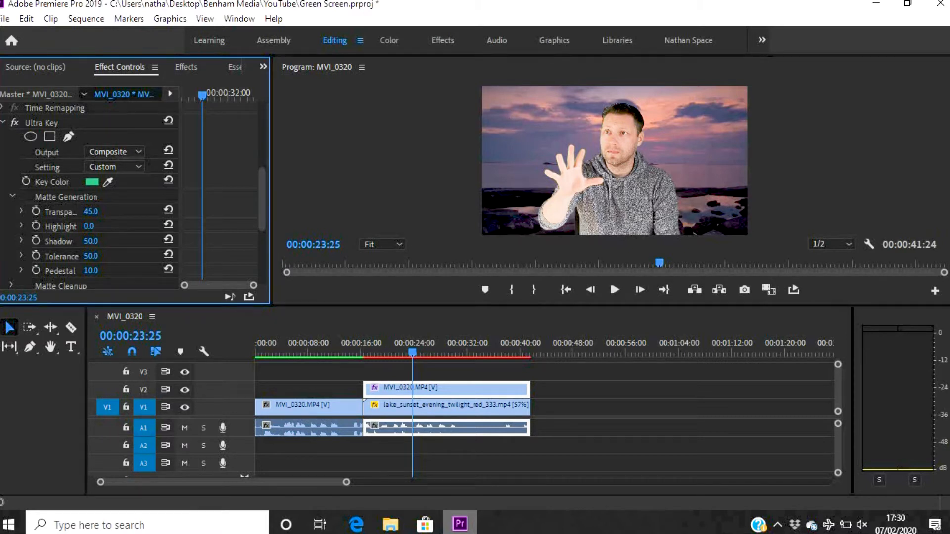
{"action": "left_click_drag", "start_coordinate": [89, 241], "coordinate": [64, 241]}
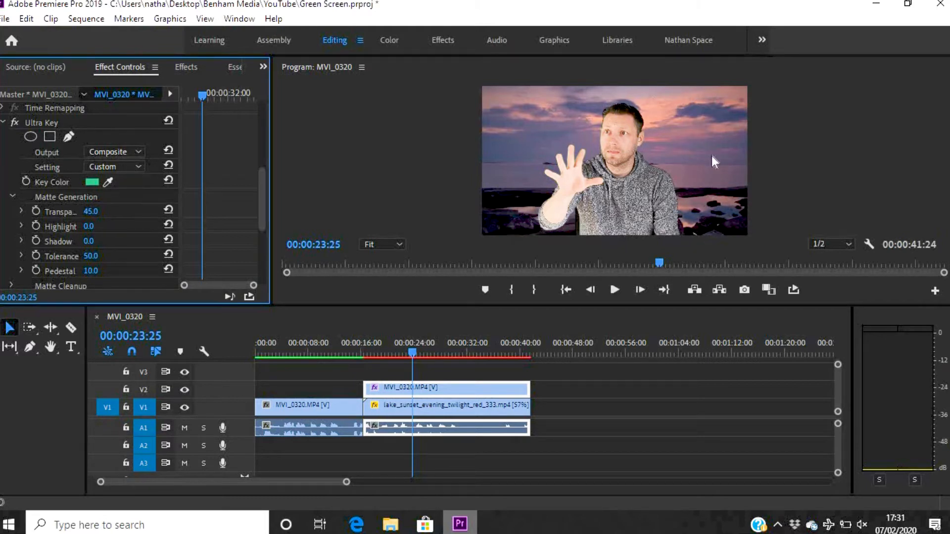
Scrub through the keyed segment to check the presenter against the sunset background
{"action": "left_click", "coordinate": [415, 354]}
{"action": "mouse_move", "coordinate": [415, 354]}
{"action": "left_mouse_down"}
{"action": "mouse_move", "coordinate": [448, 354]}
{"action": "mouse_move", "coordinate": [432, 354]}
{"action": "left_mouse_up"}
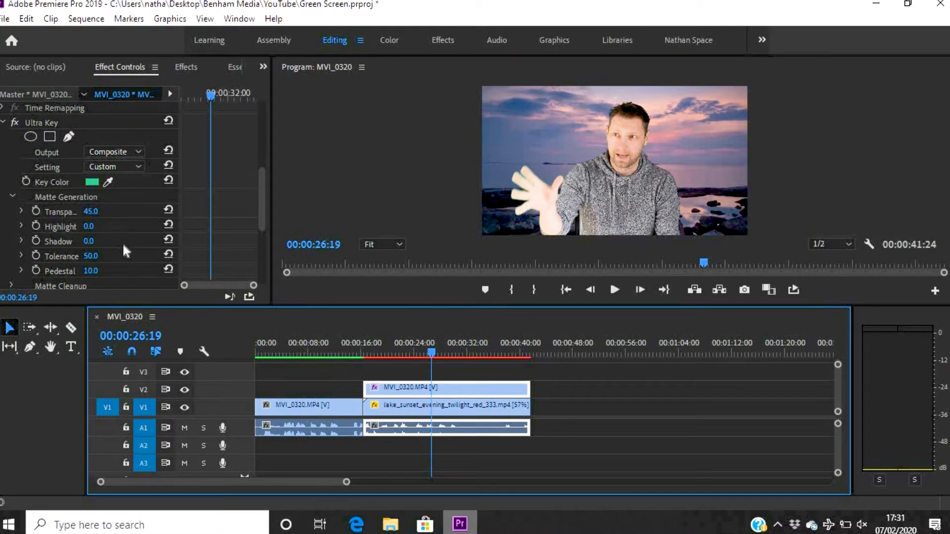
{"action": "left_click_drag", "start_coordinate": [431, 352], "coordinate": [379, 354]}
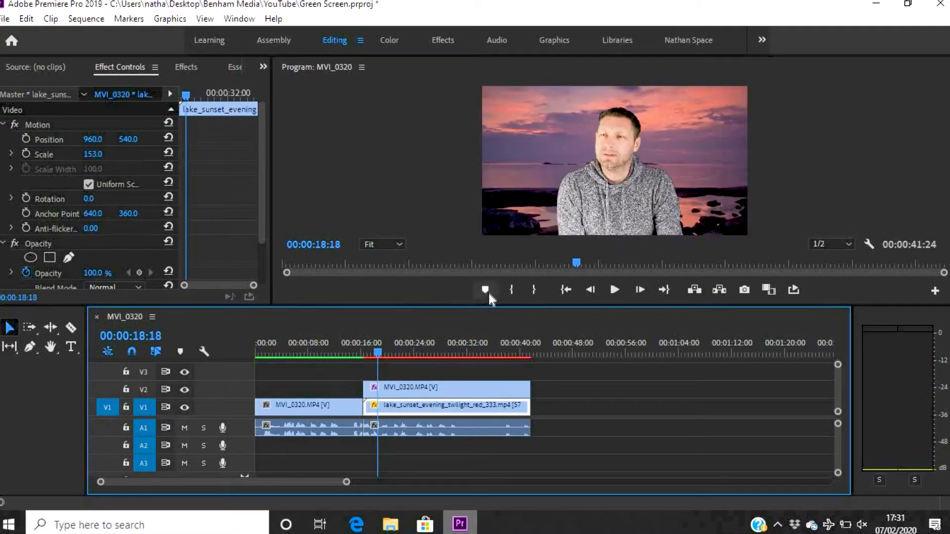
Apply a Film Dissolve video transition at the edit point on V1 between MVI_0320.MP4 and the sunset clip
{"action": "left_click", "coordinate": [186, 66]}
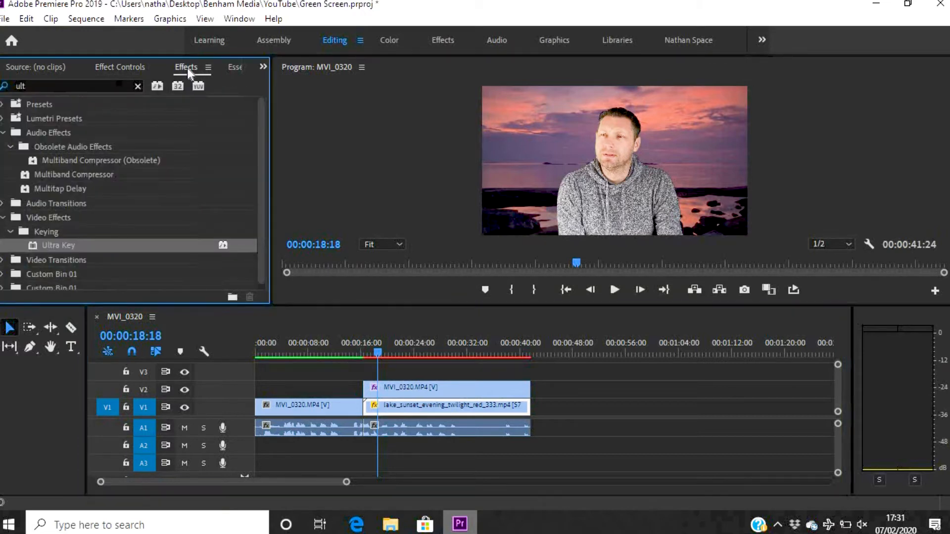
{"action": "left_click", "coordinate": [138, 86]}
{"action": "left_click", "coordinate": [120, 85]}
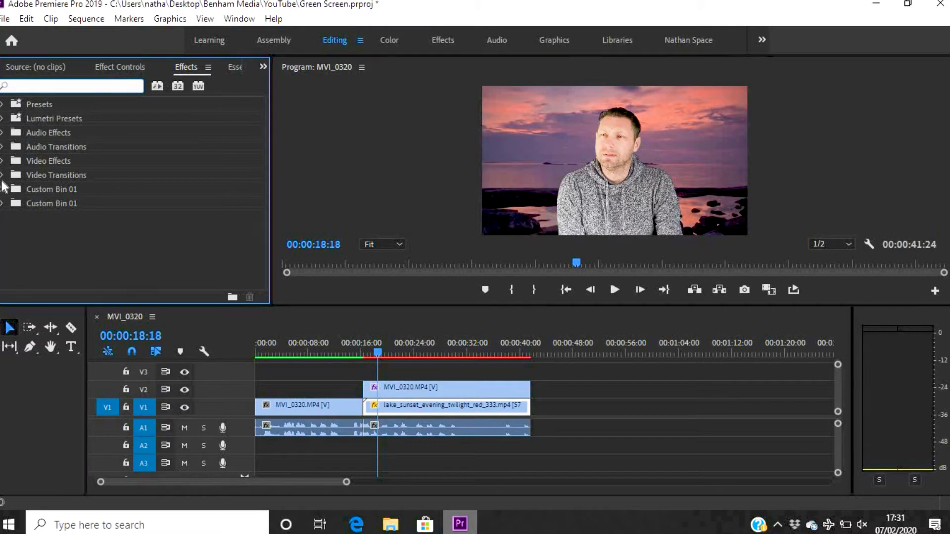
{"action": "left_click", "coordinate": [3, 176]}
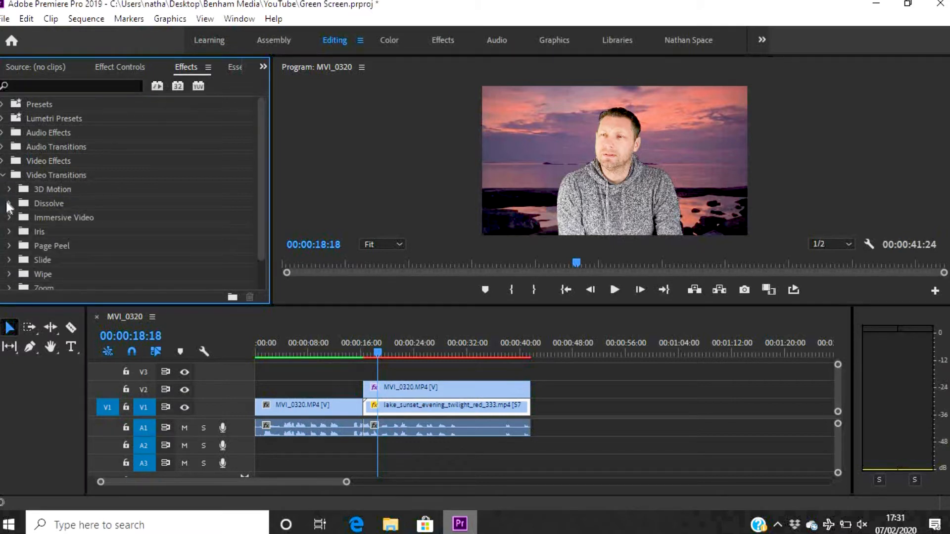
{"action": "left_click", "coordinate": [9, 204]}
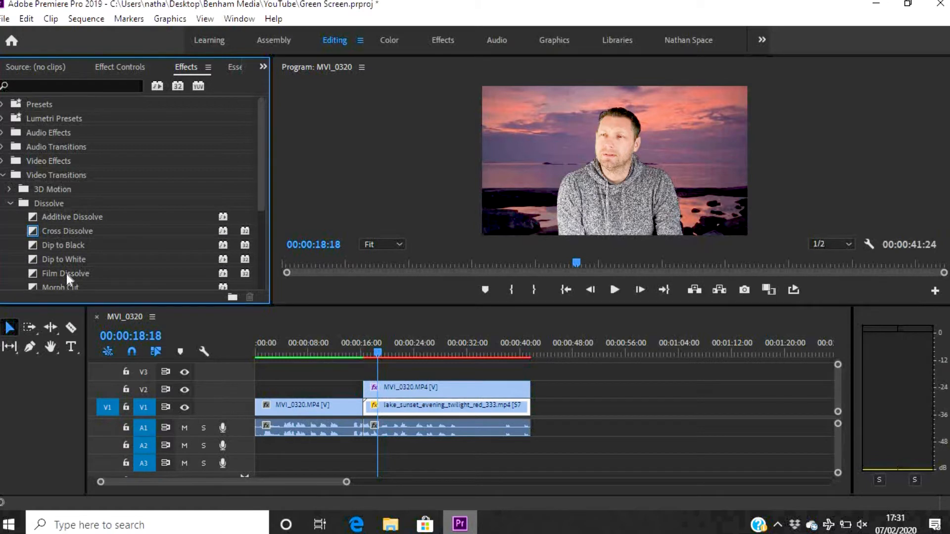
{"action": "left_click_drag", "start_coordinate": [66, 274], "coordinate": [200, 324]}
{"action": "left_click_drag", "start_coordinate": [356, 382], "coordinate": [368, 409]}
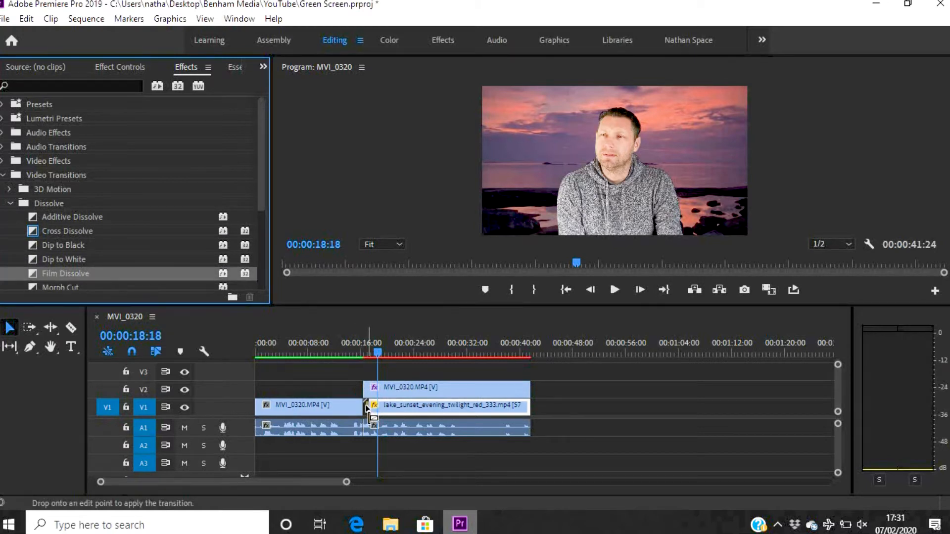
Play the dissolve from just before the cut and scrub on through the keyed segment to review it
{"action": "left_click_drag", "start_coordinate": [379, 350], "coordinate": [358, 355]}
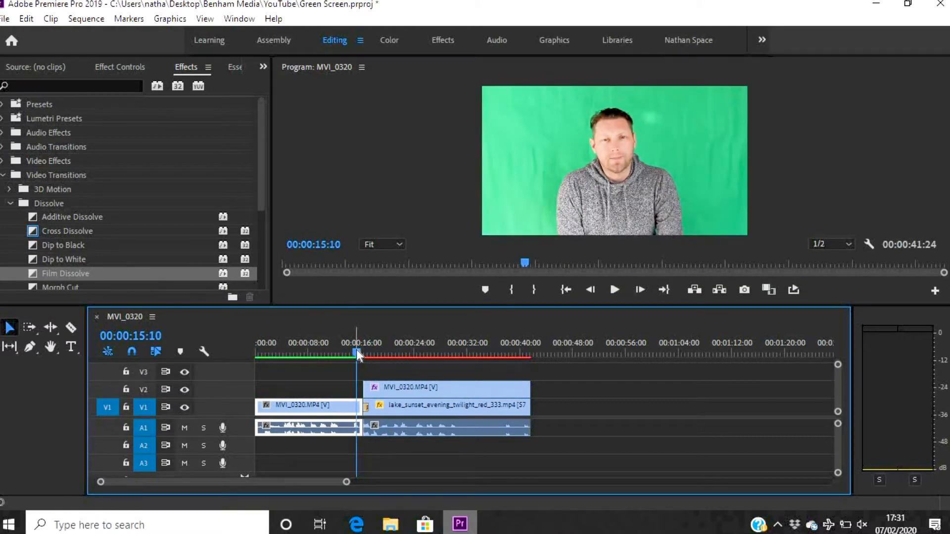
{"action": "key", "text": "space"}
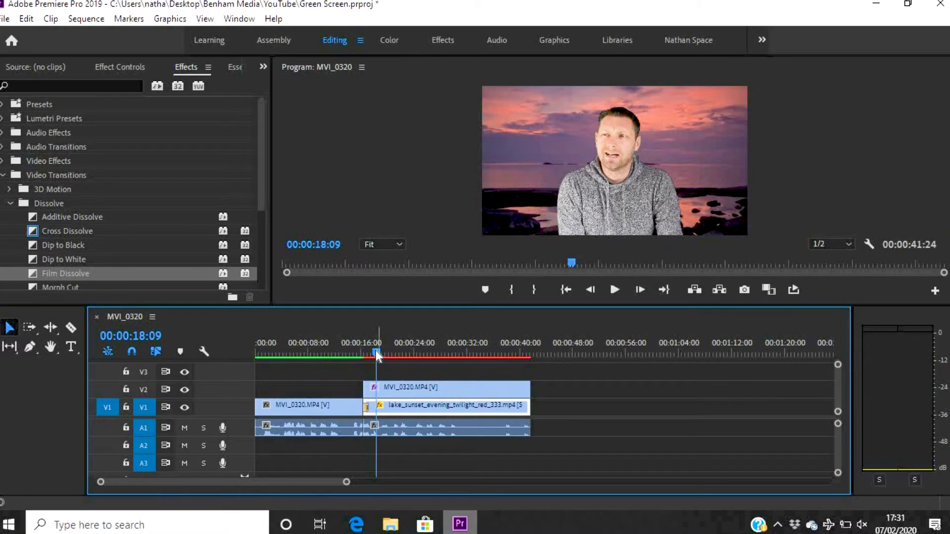
{"action": "left_click_drag", "start_coordinate": [396, 350], "coordinate": [423, 350]}
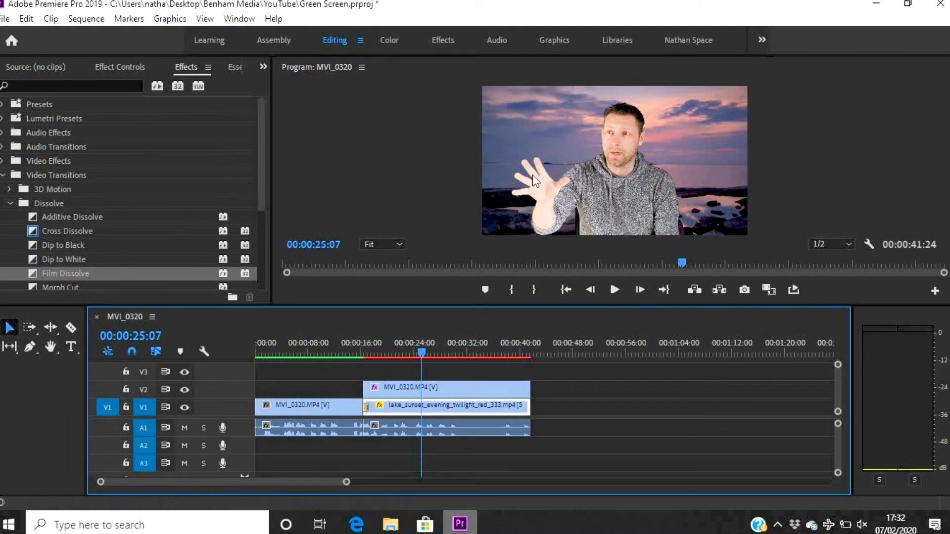
Turn off the Ultra Key effect on the MVI_0320.MP4 segment on V2
{"action": "left_click", "coordinate": [126, 66]}
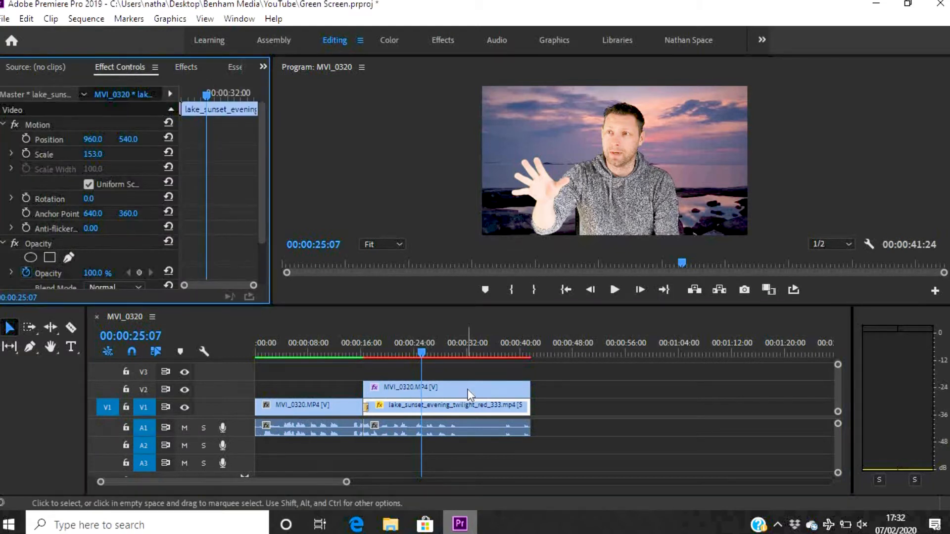
{"action": "left_click_drag", "start_coordinate": [260, 155], "coordinate": [265, 216]}
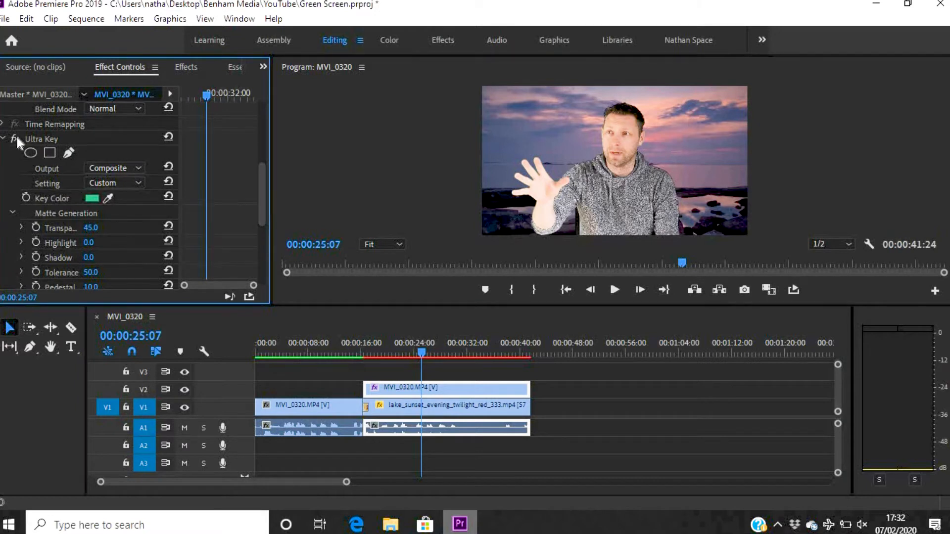
{"action": "left_click", "coordinate": [12, 137]}
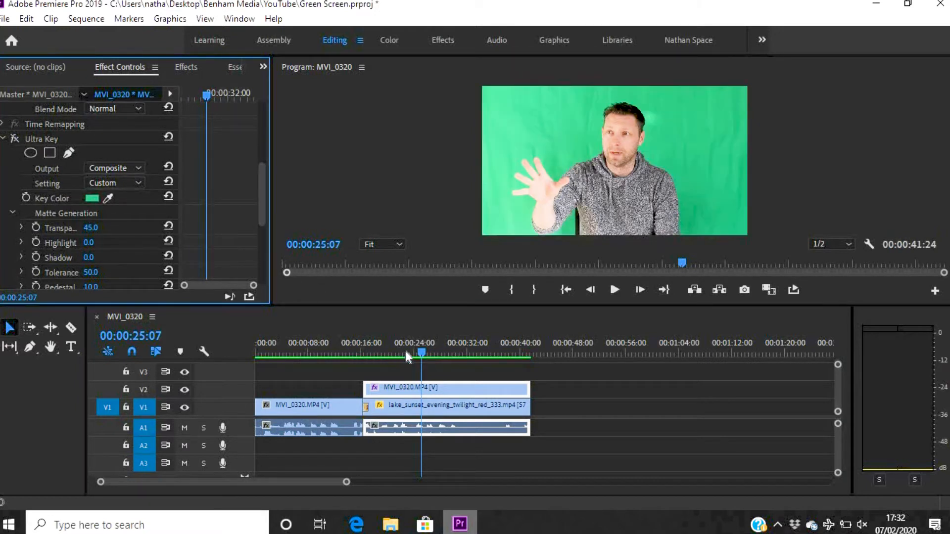
Move the sunset clip along V1 clear of the MVI_0320.MP4 segments and import background.jpg into the project
{"action": "left_click_drag", "start_coordinate": [446, 408], "coordinate": [788, 414]}
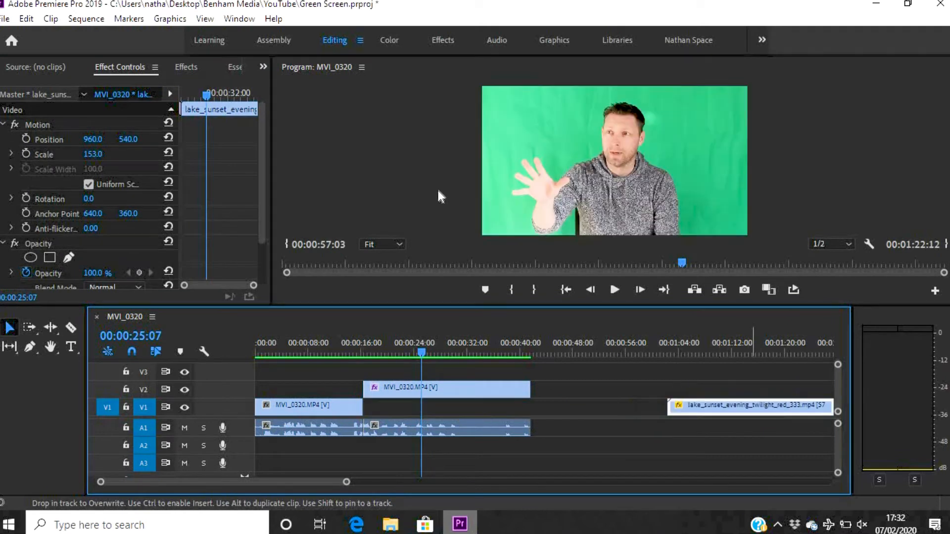
{"action": "left_click", "coordinate": [262, 64]}
{"action": "left_click", "coordinate": [272, 81]}
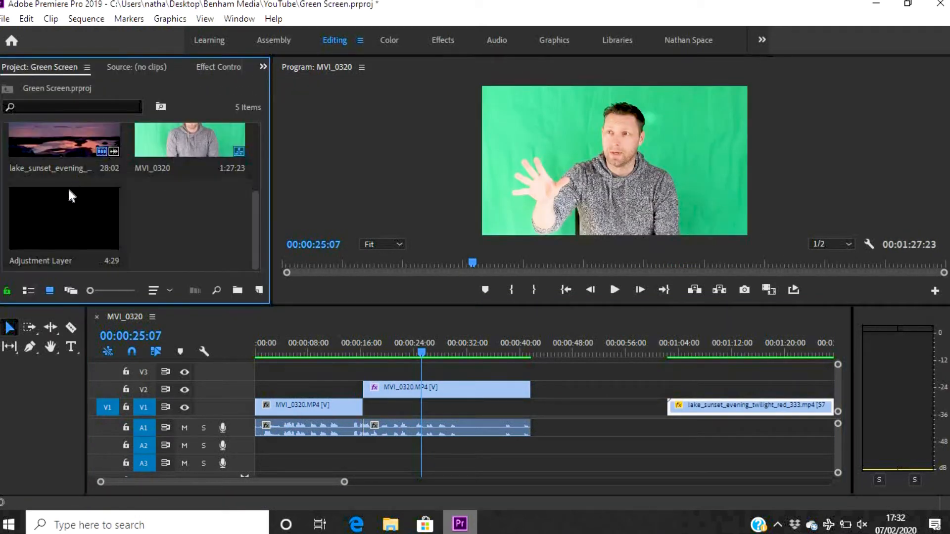
{"action": "mouse_move", "coordinate": [254, 219]}
{"action": "left_mouse_down"}
{"action": "mouse_move", "coordinate": [254, 135]}
{"action": "mouse_move", "coordinate": [254, 254]}
{"action": "mouse_move", "coordinate": [259, 117]}
{"action": "mouse_move", "coordinate": [252, 238]}
{"action": "left_mouse_up"}
{"action": "left_click_drag", "start_coordinate": [256, 153], "coordinate": [253, 252]}
{"action": "left_click", "coordinate": [7, 23]}
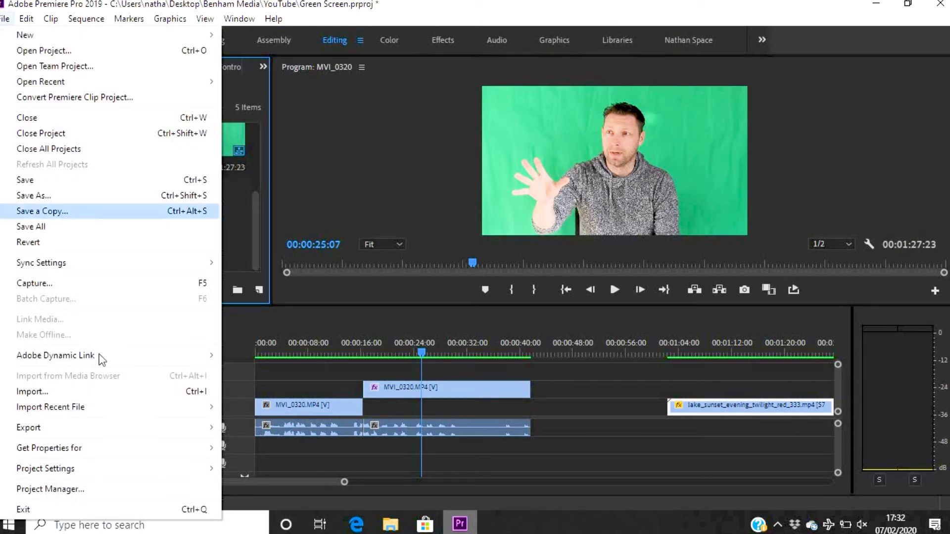
{"action": "left_click", "coordinate": [98, 393]}
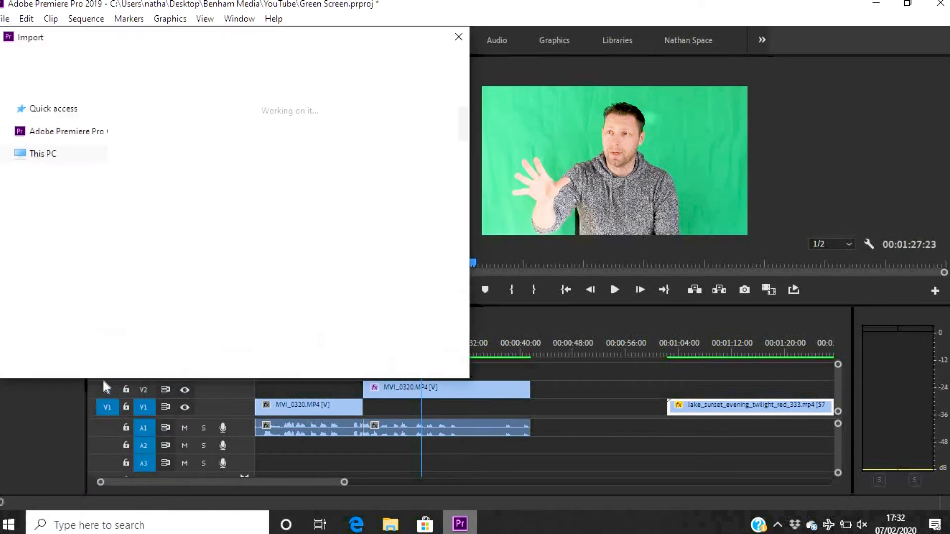
{"action": "left_click", "coordinate": [355, 360]}
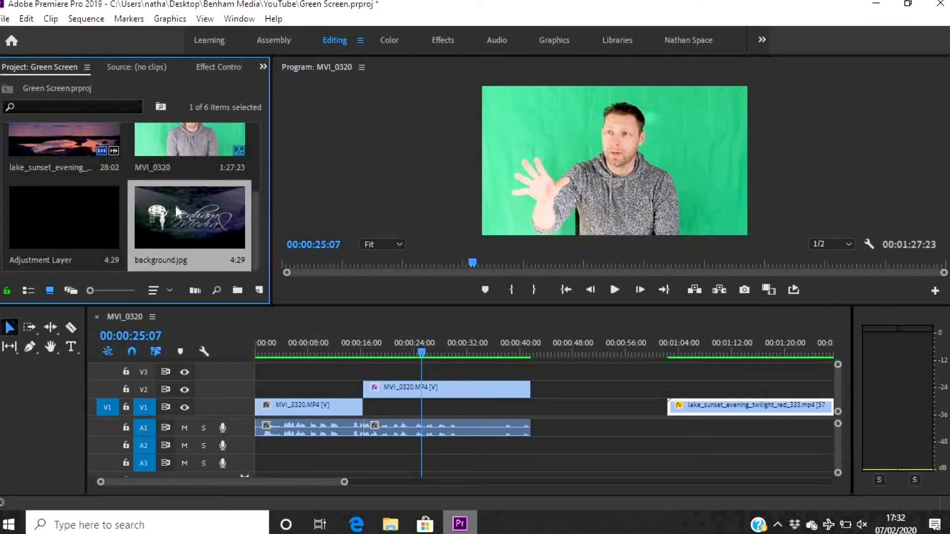
Place background.jpg on V1 beneath the V2 segment, starting at 00:00:25:07, and move the playhead over it
{"action": "left_click_drag", "start_coordinate": [397, 291], "coordinate": [422, 413]}
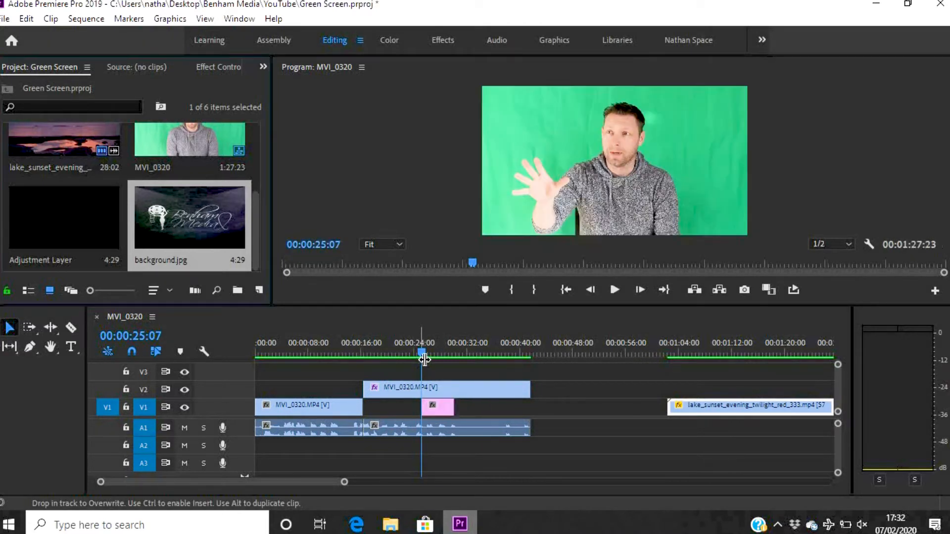
{"action": "left_click_drag", "start_coordinate": [433, 354], "coordinate": [435, 352]}
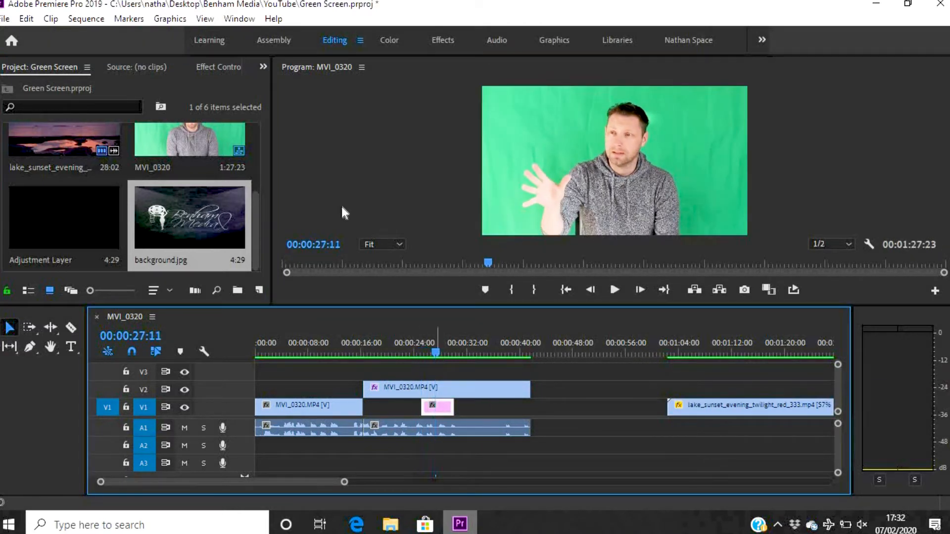
Turn the Ultra Key effect back on for the MVI_0320.MP4 segment on V2
{"action": "left_click", "coordinate": [263, 66]}
{"action": "left_click", "coordinate": [289, 127]}
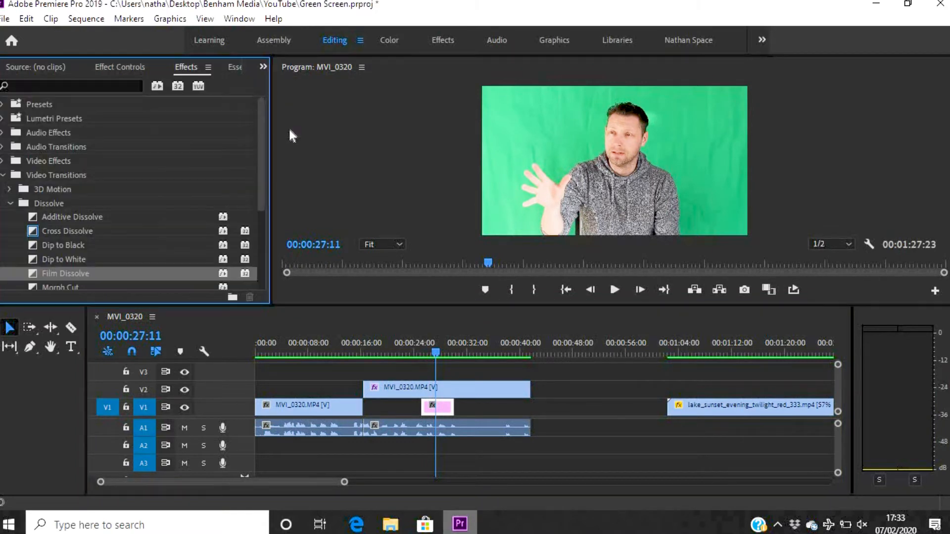
{"action": "left_click", "coordinate": [127, 66]}
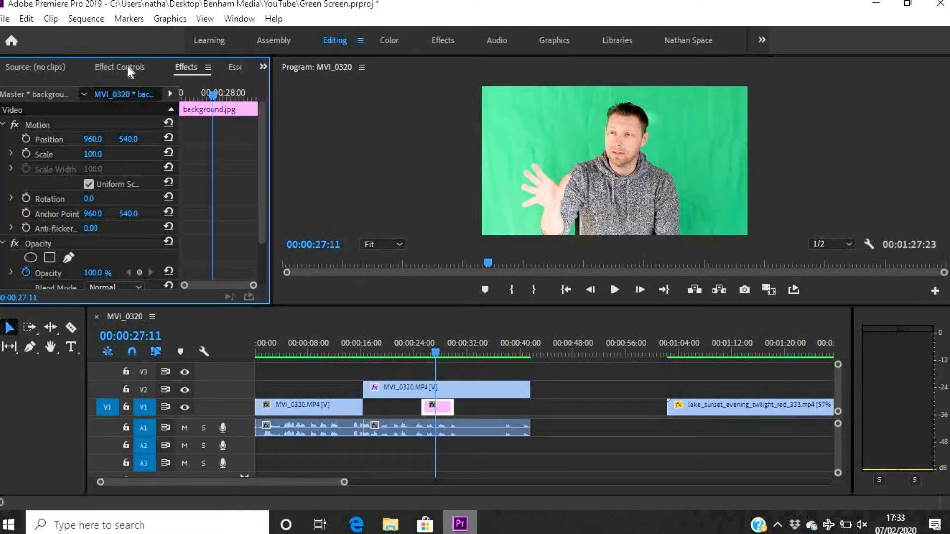
{"action": "left_click_drag", "start_coordinate": [261, 195], "coordinate": [260, 242]}
{"action": "left_click", "coordinate": [470, 389]}
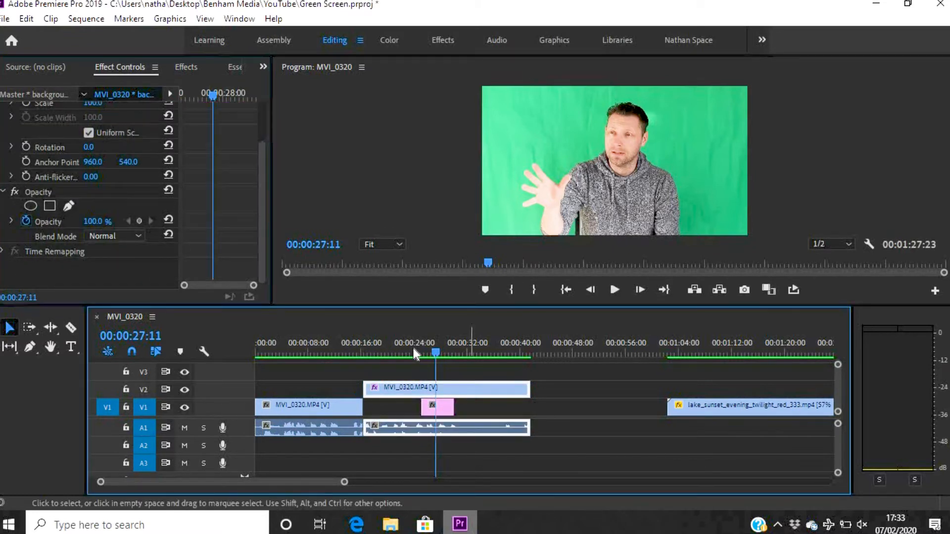
{"action": "left_click_drag", "start_coordinate": [265, 148], "coordinate": [263, 216]}
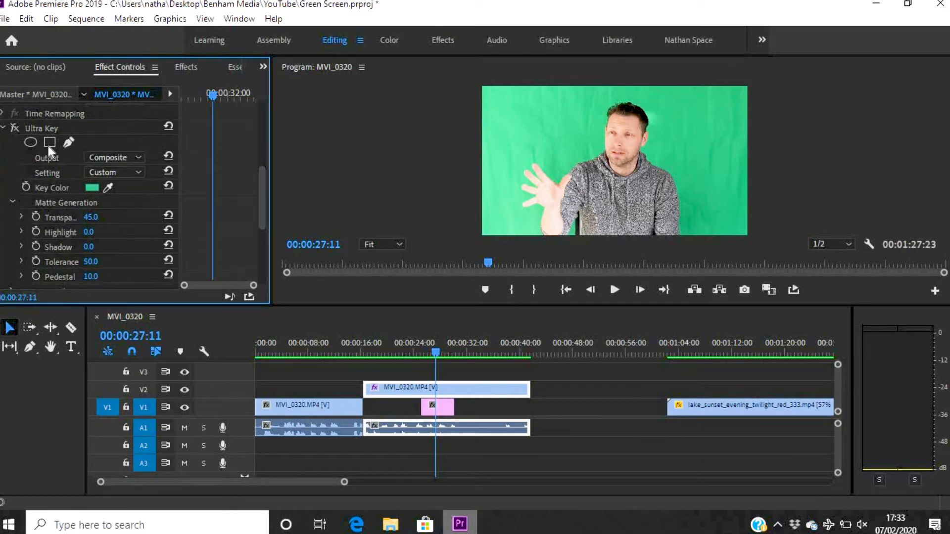
{"action": "left_click", "coordinate": [16, 127]}
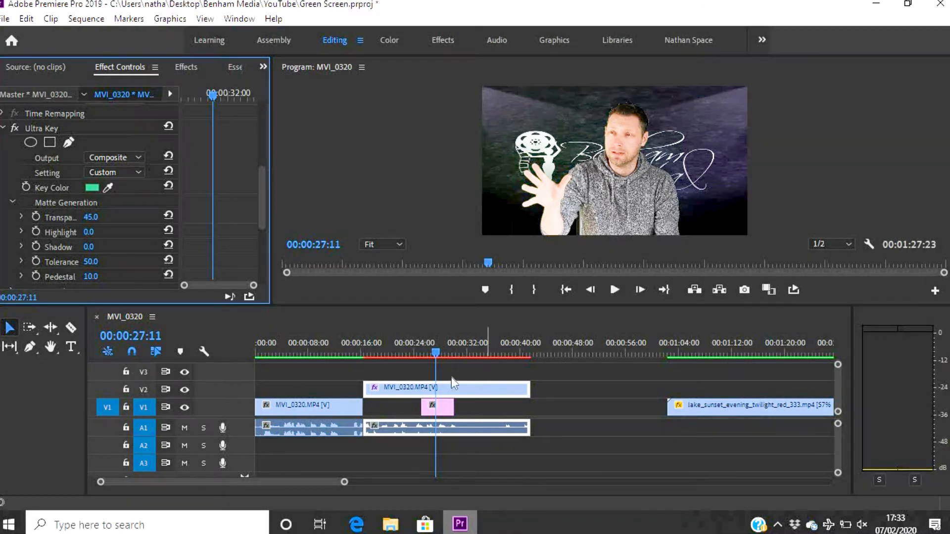
Enlarge the background.jpg clip on V1 to a scale of 166
{"action": "left_click", "coordinate": [445, 408]}
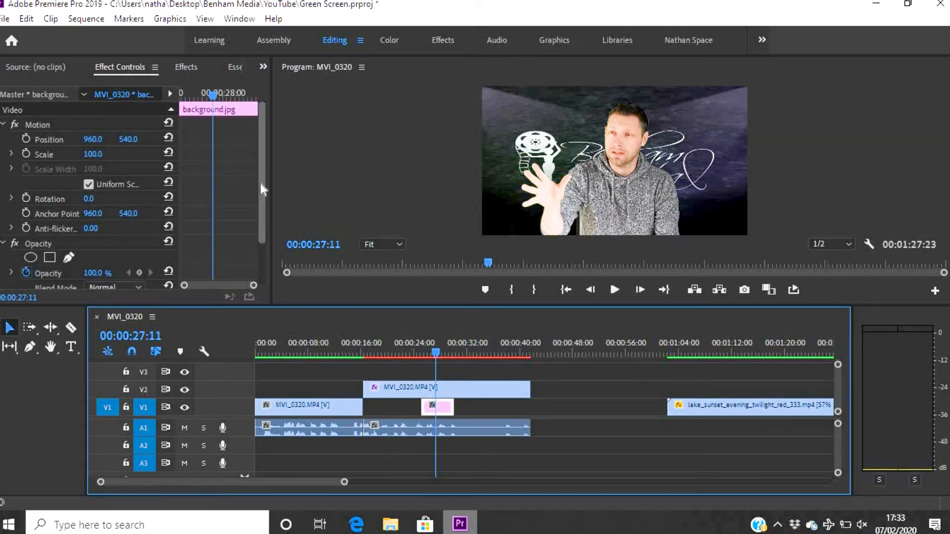
{"action": "left_click", "coordinate": [263, 185]}
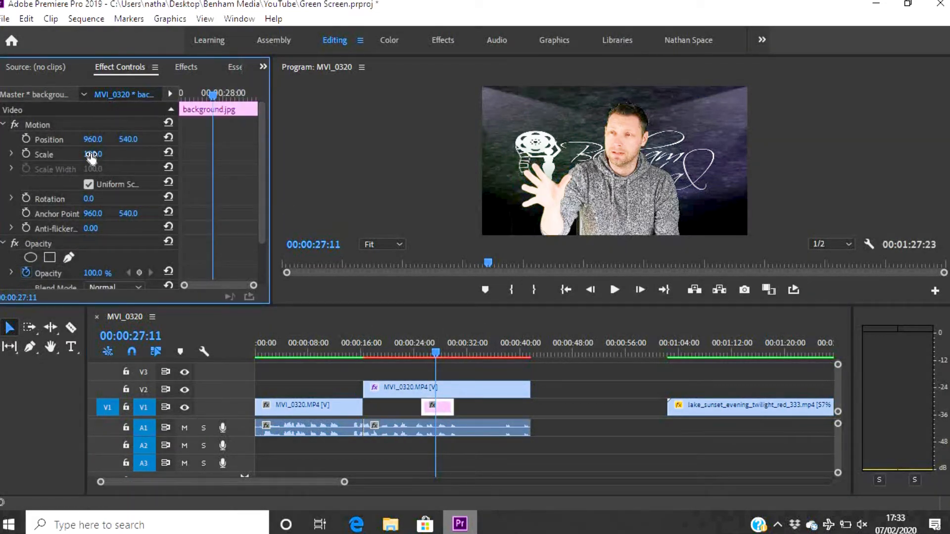
{"action": "mouse_move", "coordinate": [93, 154]}
{"action": "left_mouse_down"}
{"action": "mouse_move", "coordinate": [124, 154]}
{"action": "mouse_move", "coordinate": [103, 155]}
{"action": "left_mouse_up"}
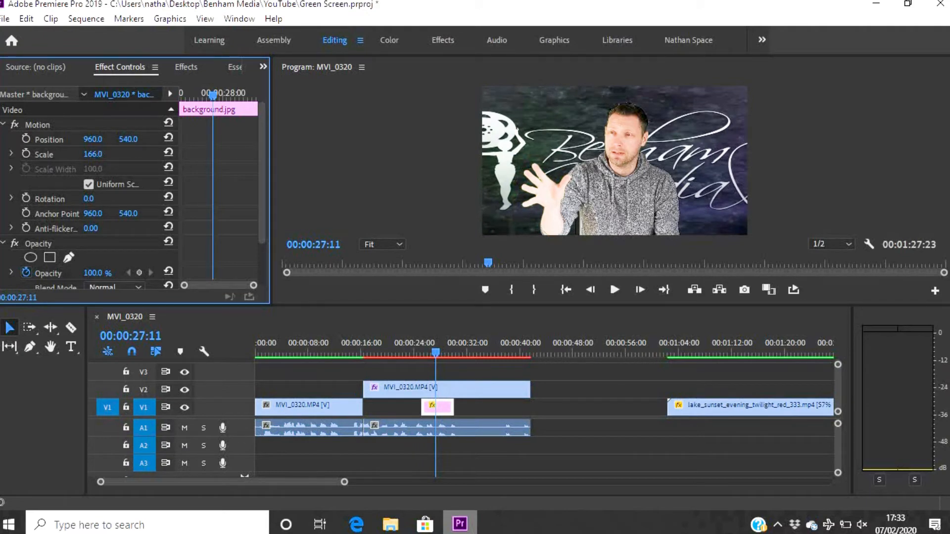
Set the position of the background.jpg clip to 940 horizontally and 459 vertically
{"action": "left_click", "coordinate": [127, 143]}
{"action": "left_click_drag", "start_coordinate": [96, 140], "coordinate": [78, 140]}
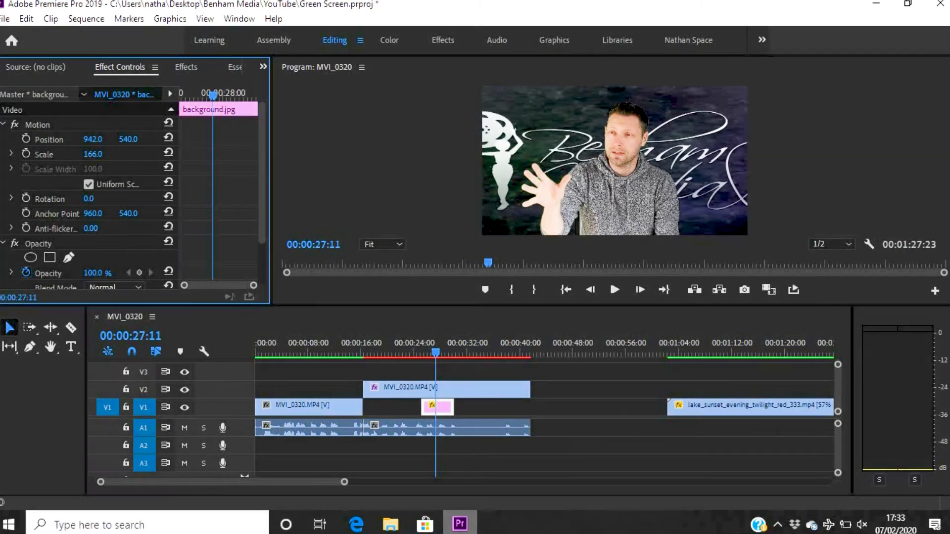
{"action": "left_click", "coordinate": [98, 138]}
{"action": "type", "text": "940"}
{"action": "key", "text": "Return"}
{"action": "left_click_drag", "start_coordinate": [122, 140], "coordinate": [82, 140]}
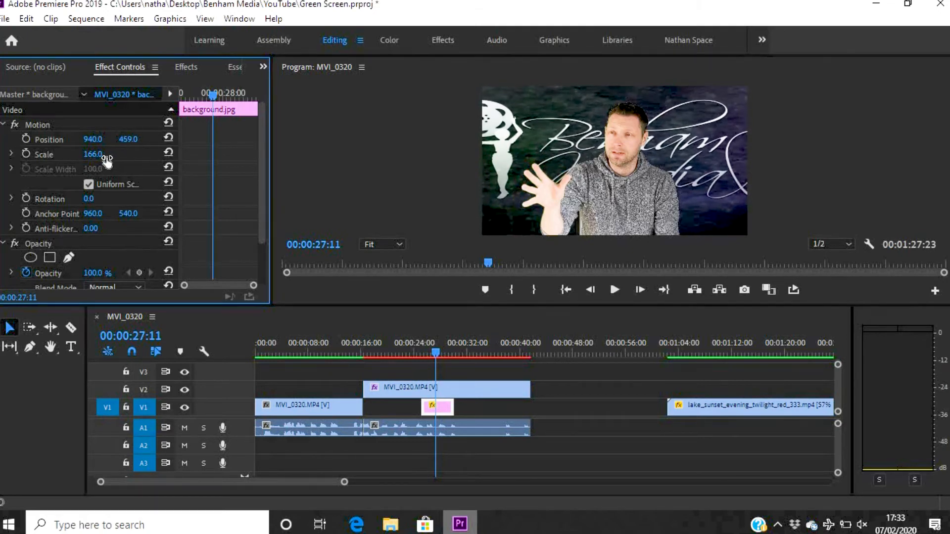
Reduce the scale of background.jpg to 132 and scrub the playhead to 00:00:27:21 to check the composite
{"action": "left_click_drag", "start_coordinate": [93, 154], "coordinate": [81, 154]}
{"action": "left_click", "coordinate": [435, 355]}
{"action": "left_click_drag", "start_coordinate": [434, 353], "coordinate": [438, 354]}
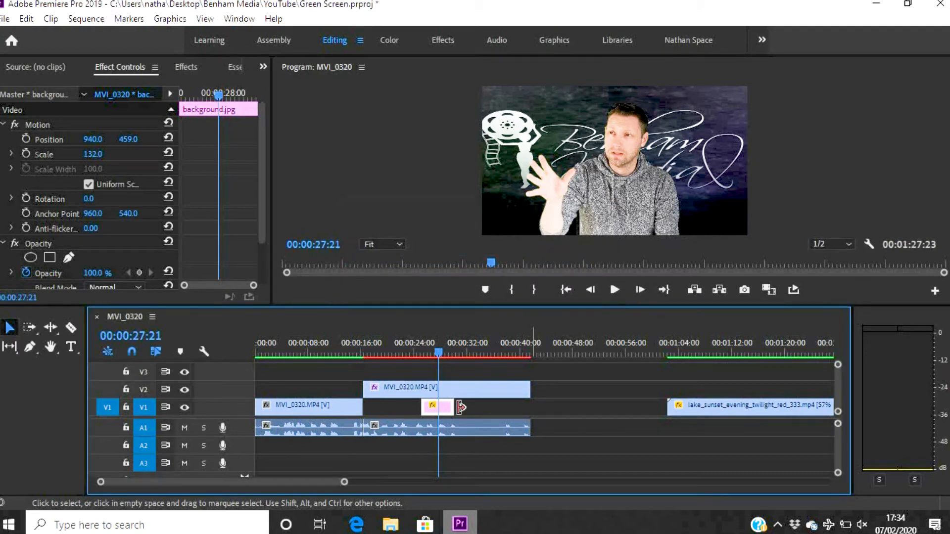
Move background.jpg to V2 beyond the end of the keyed segment and bring the sunset clip back on V1 beneath that segment
{"action": "left_click_drag", "start_coordinate": [447, 407], "coordinate": [599, 392]}
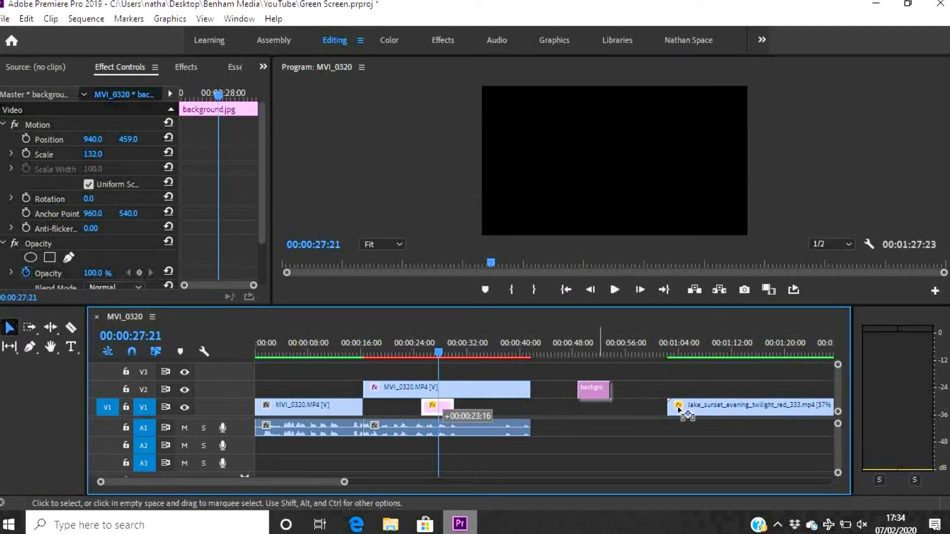
{"action": "left_click_drag", "start_coordinate": [679, 410], "coordinate": [393, 414]}
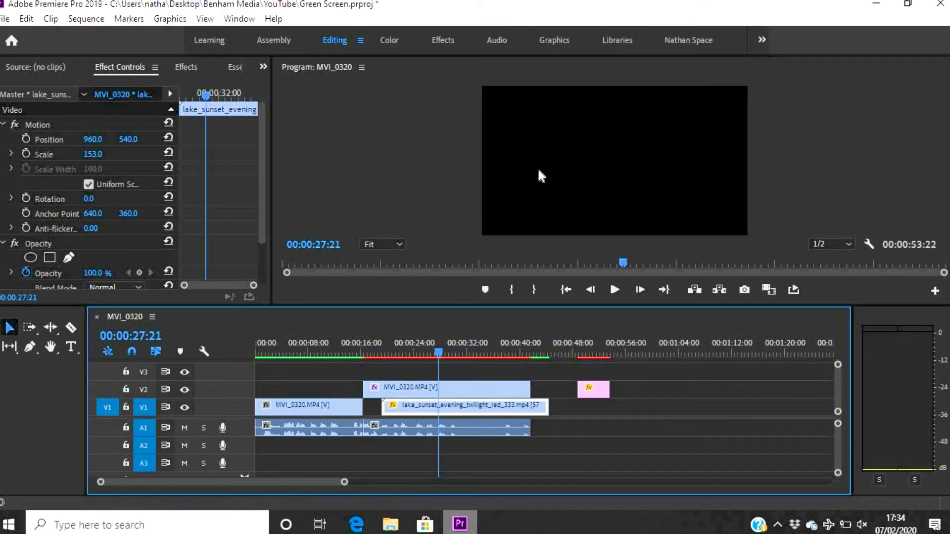